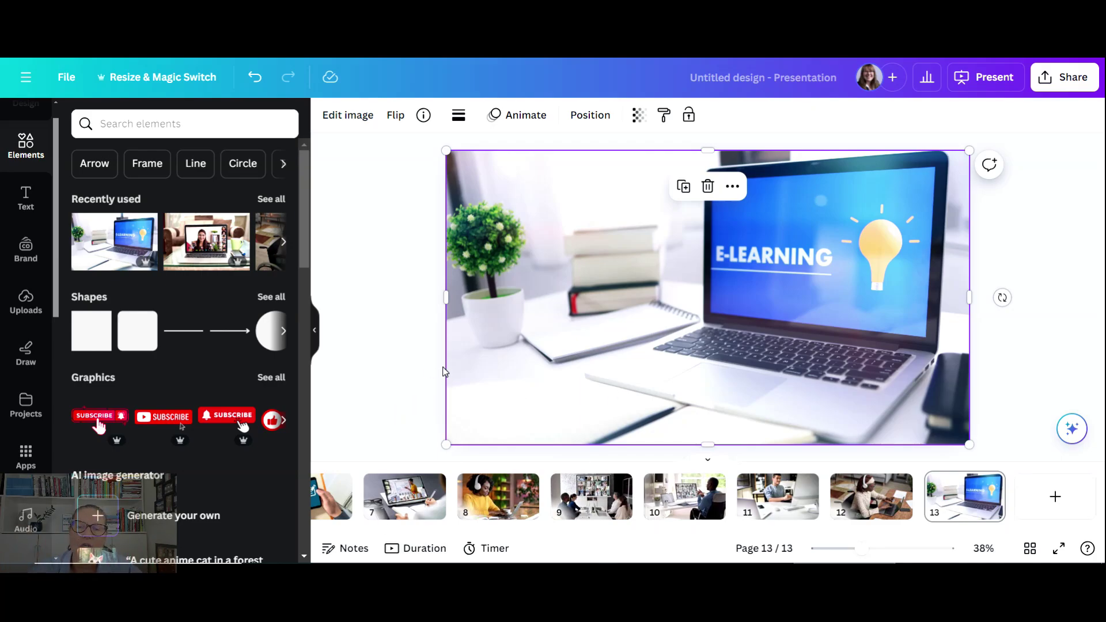
# - Add page 14 with a cyan cursor-arrow graphic from an 'arrow' Elements search, then return to page 13
pyautogui.click(1055, 497)
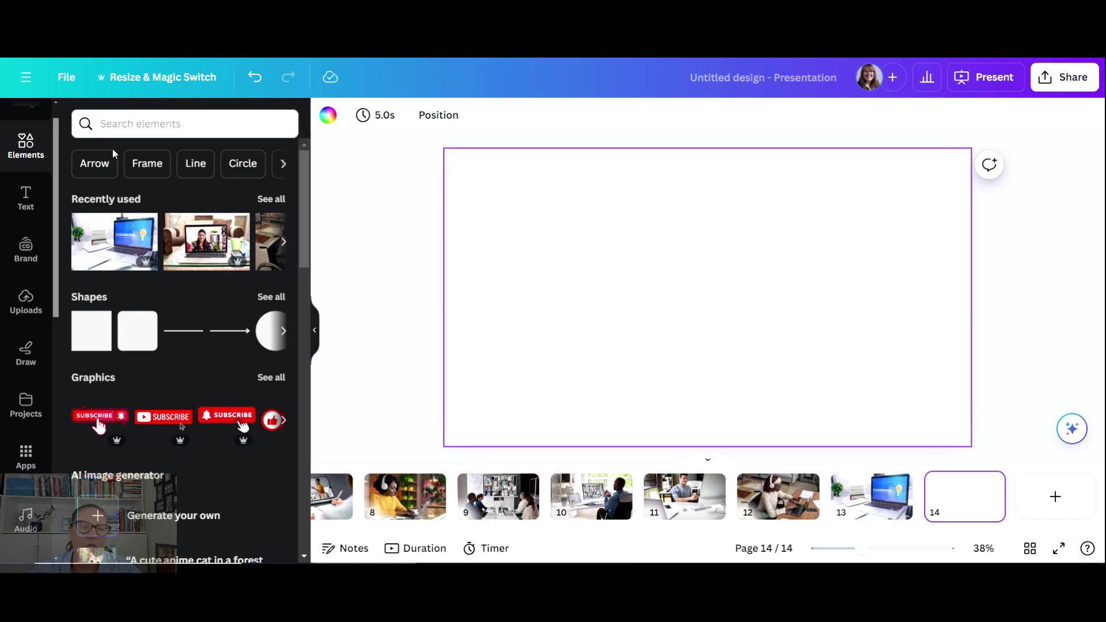
pyautogui.click(156, 126)
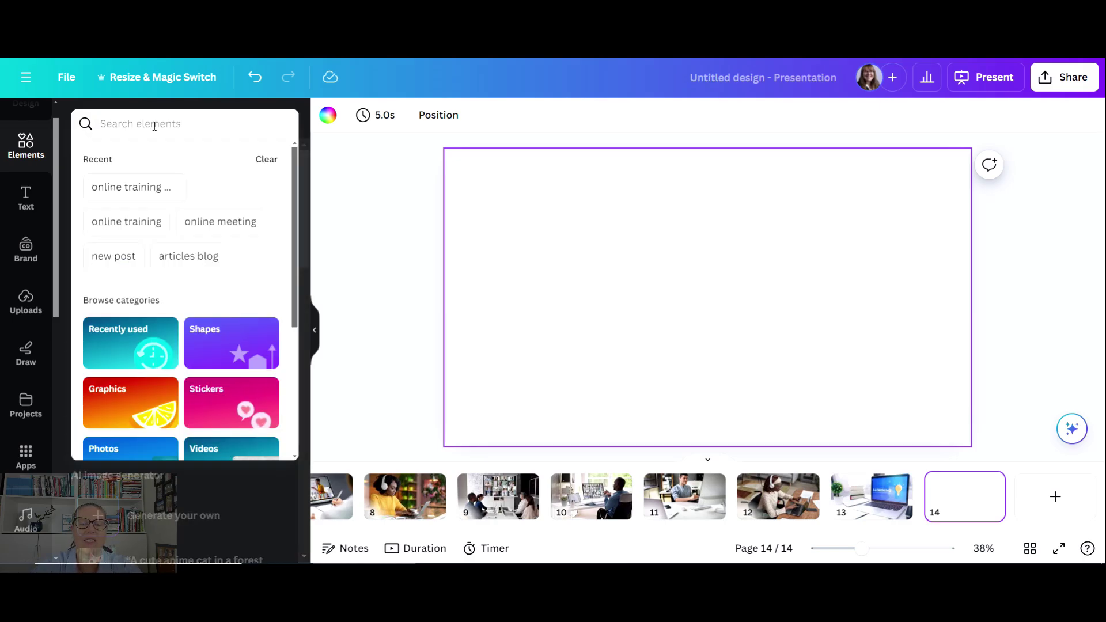
pyautogui.write('arrow')
pyautogui.press('Return')
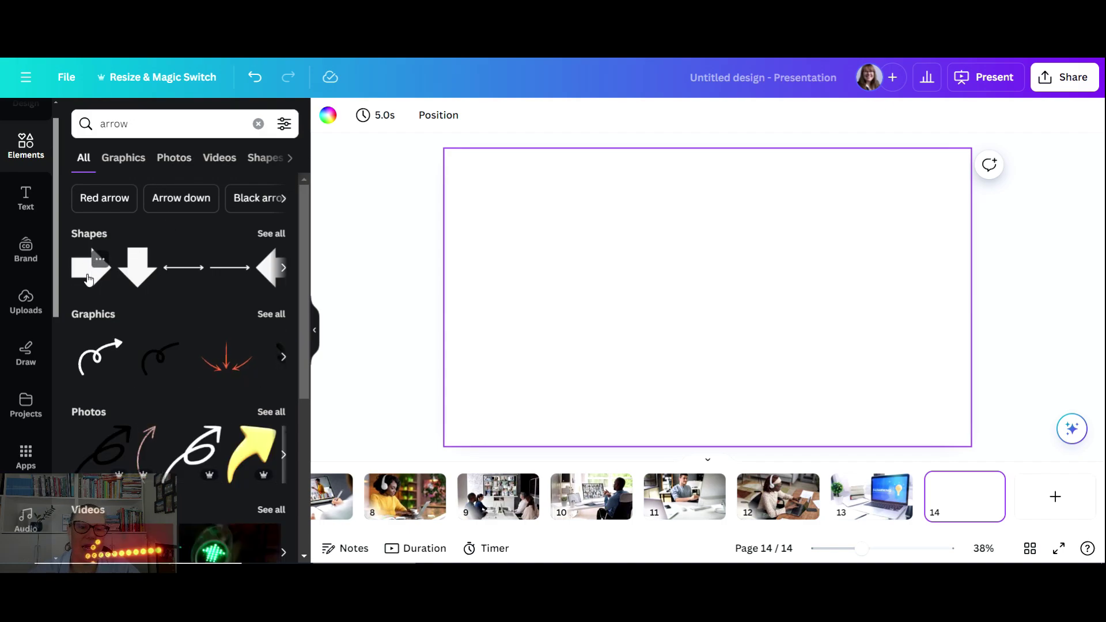
pyautogui.click(269, 316)
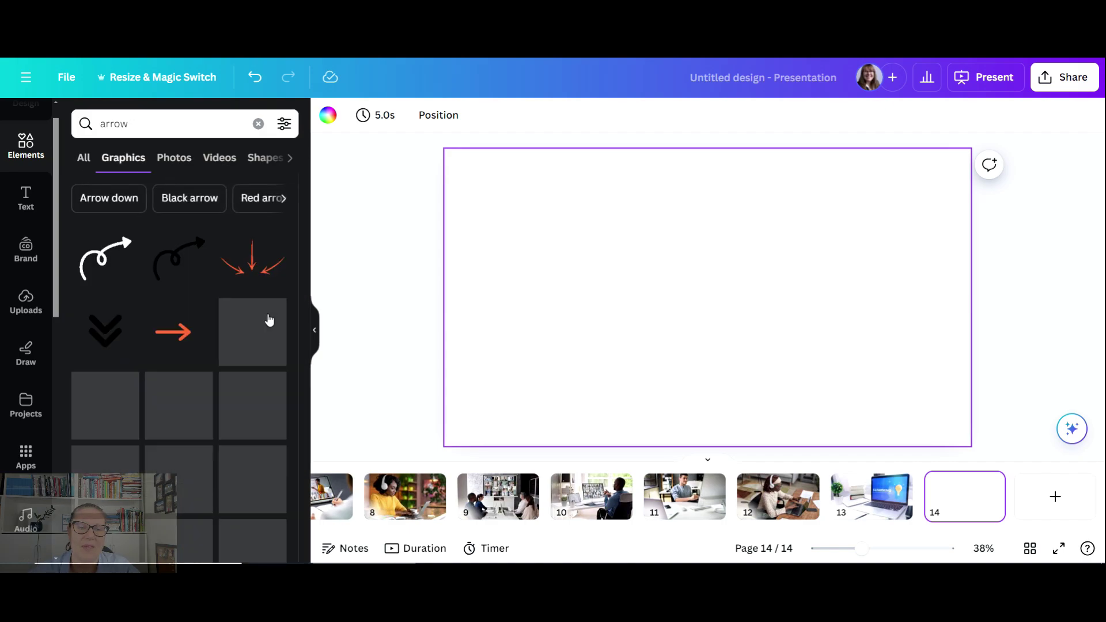
pyautogui.click(111, 410)
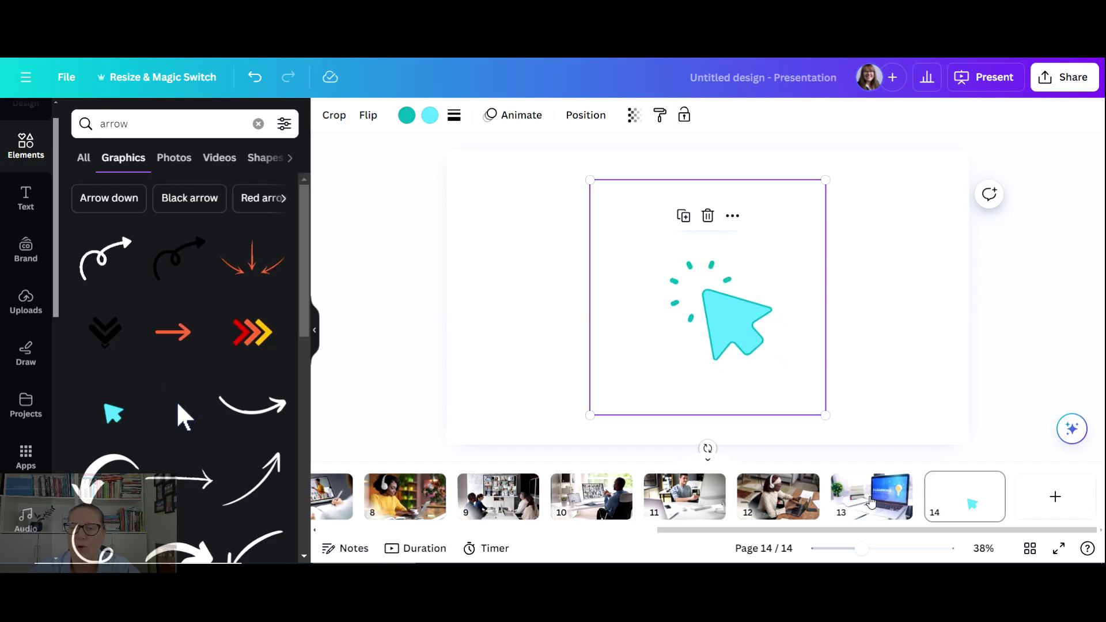
pyautogui.click(870, 501)
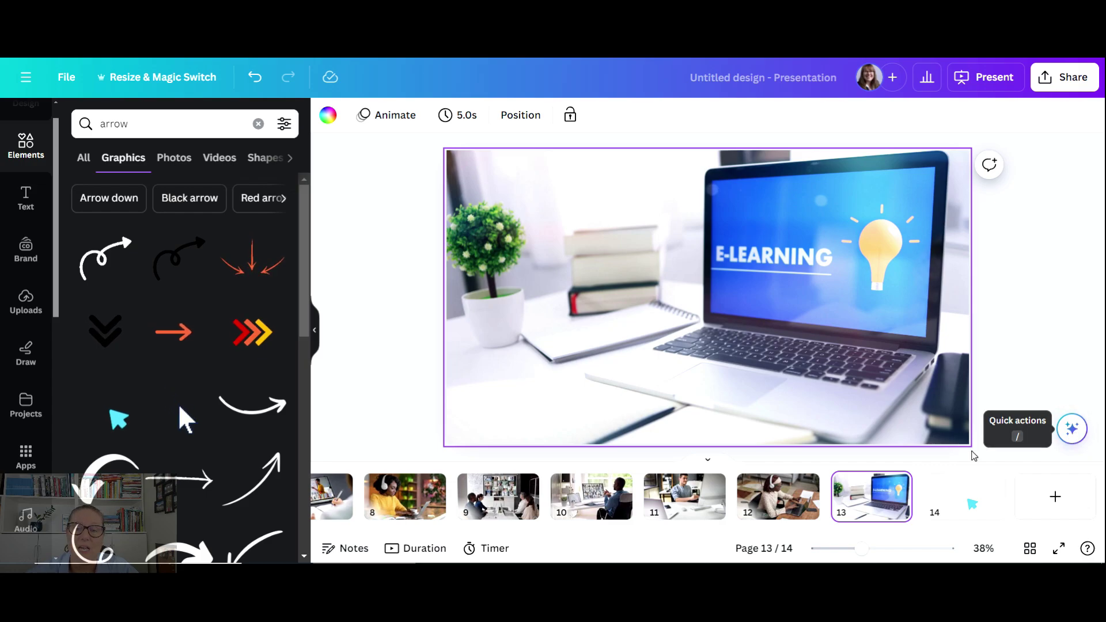
# - Apply BG Remover to page 7's laptop photo, leaving the laptop, glasses and phone on white
pyautogui.click(721, 301)
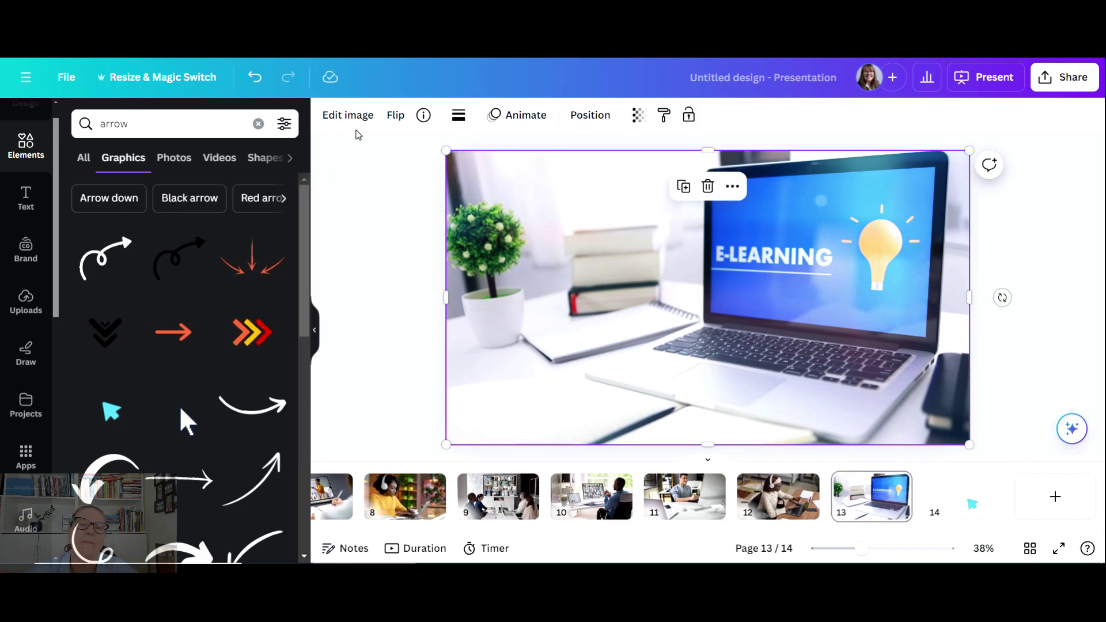
pyautogui.click(349, 119)
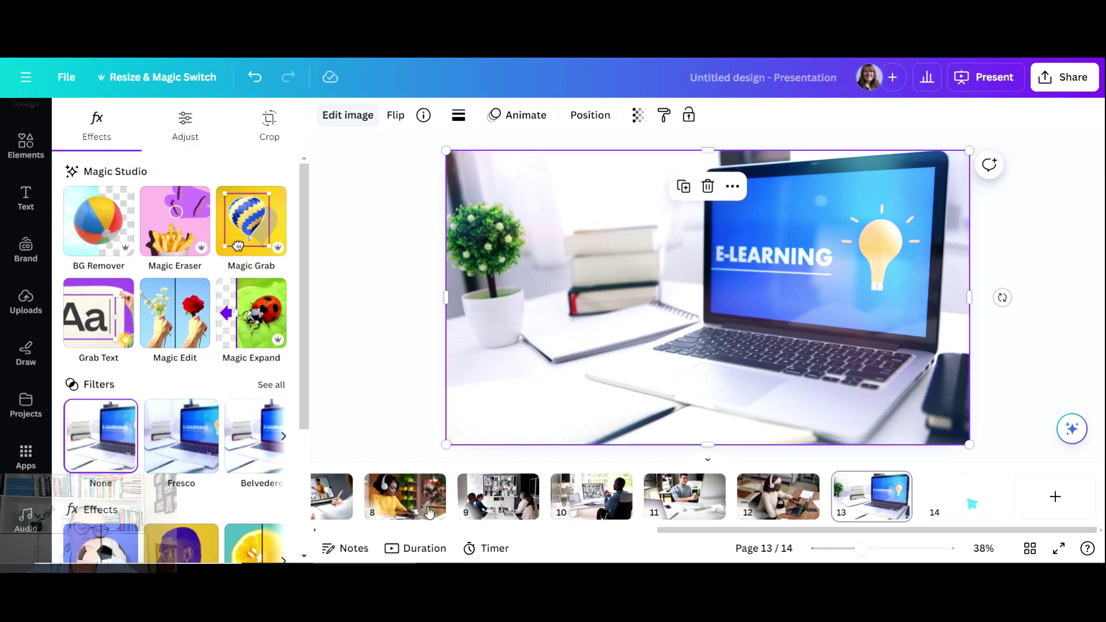
pyautogui.click(331, 497)
pyautogui.click(650, 300)
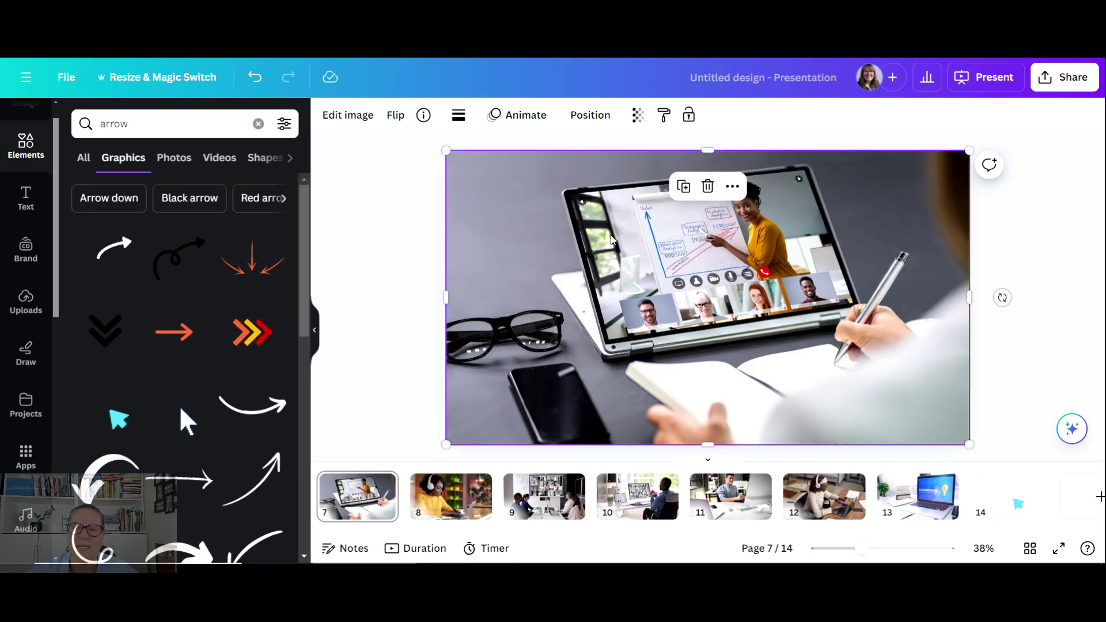
pyautogui.click(334, 117)
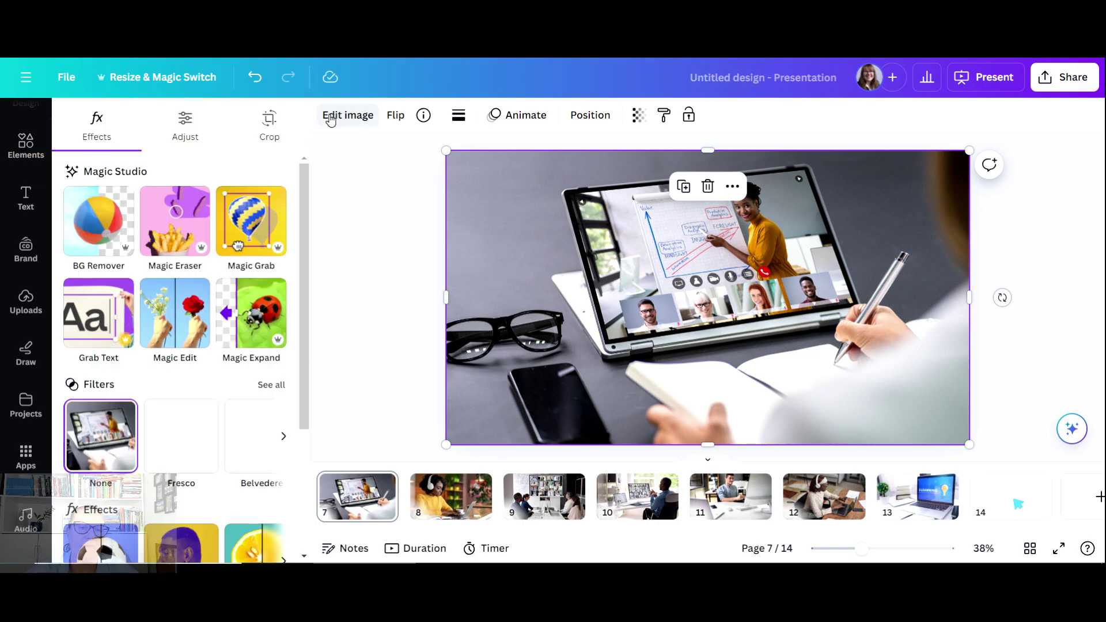
pyautogui.click(107, 230)
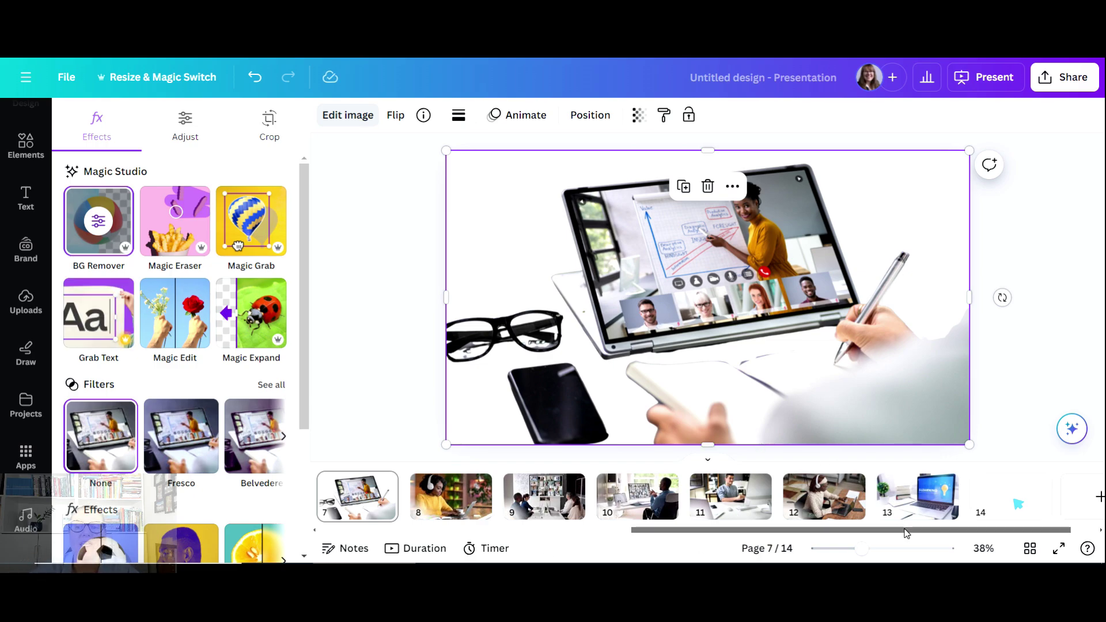
pyautogui.moveTo(901, 527); pyautogui.dragTo(641, 539)
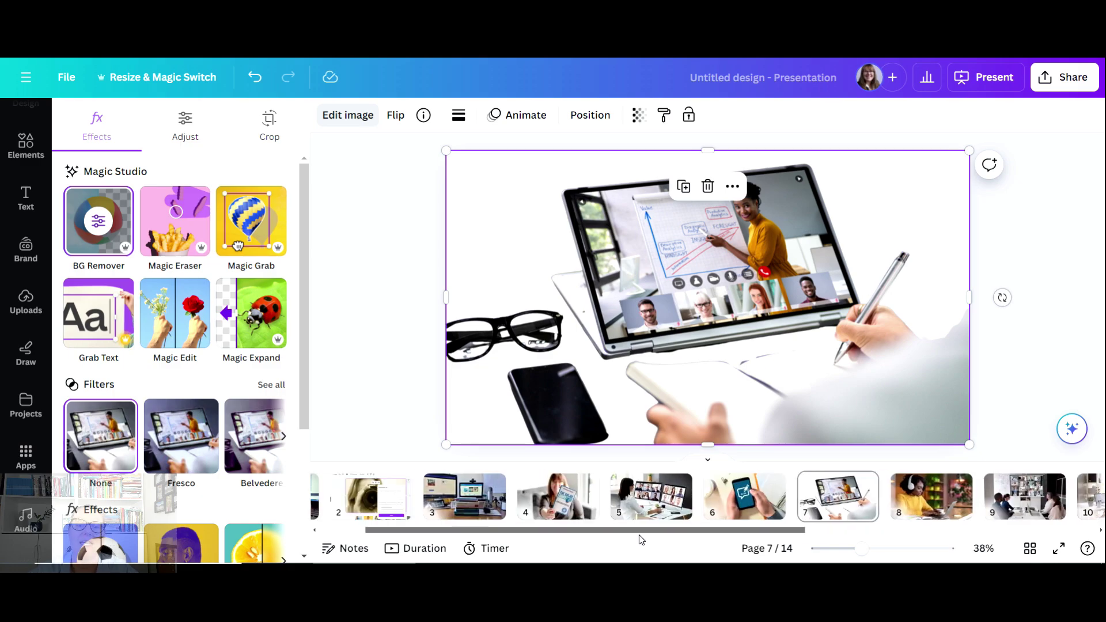
pyautogui.click(563, 497)
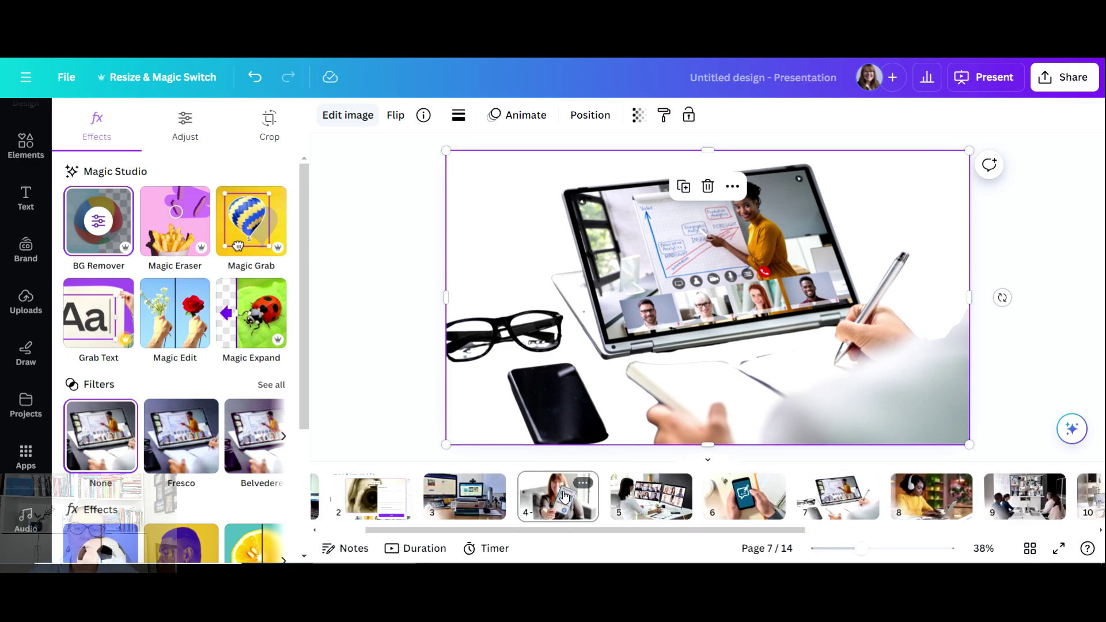
# - Select the page 4 photo of the woman holding the book and expand its quick image actions
pyautogui.click(674, 298)
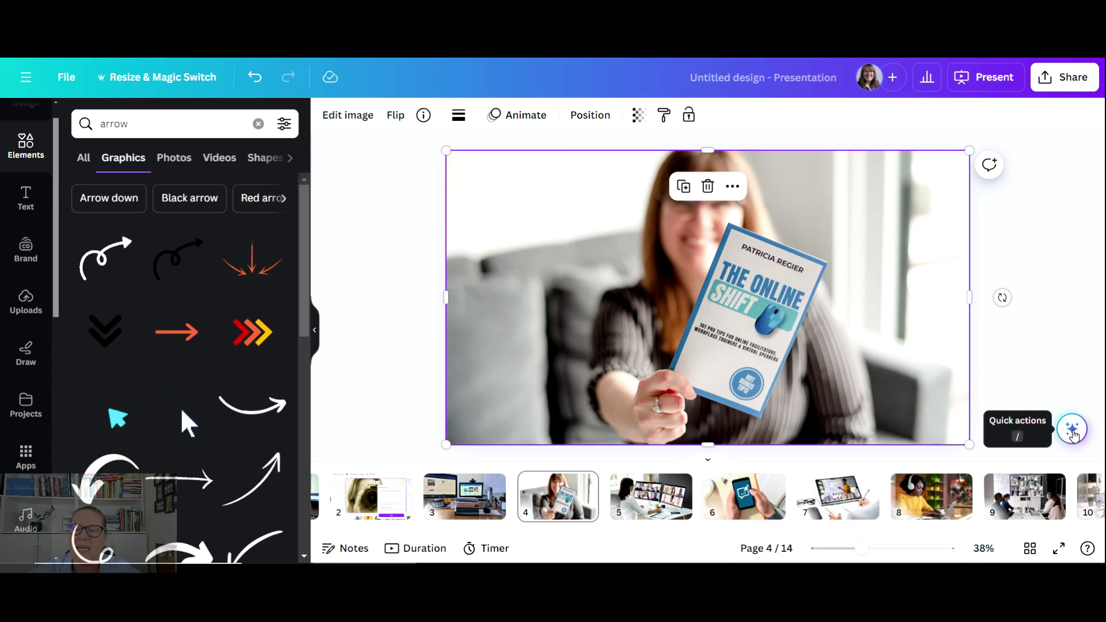
pyautogui.click(1072, 431)
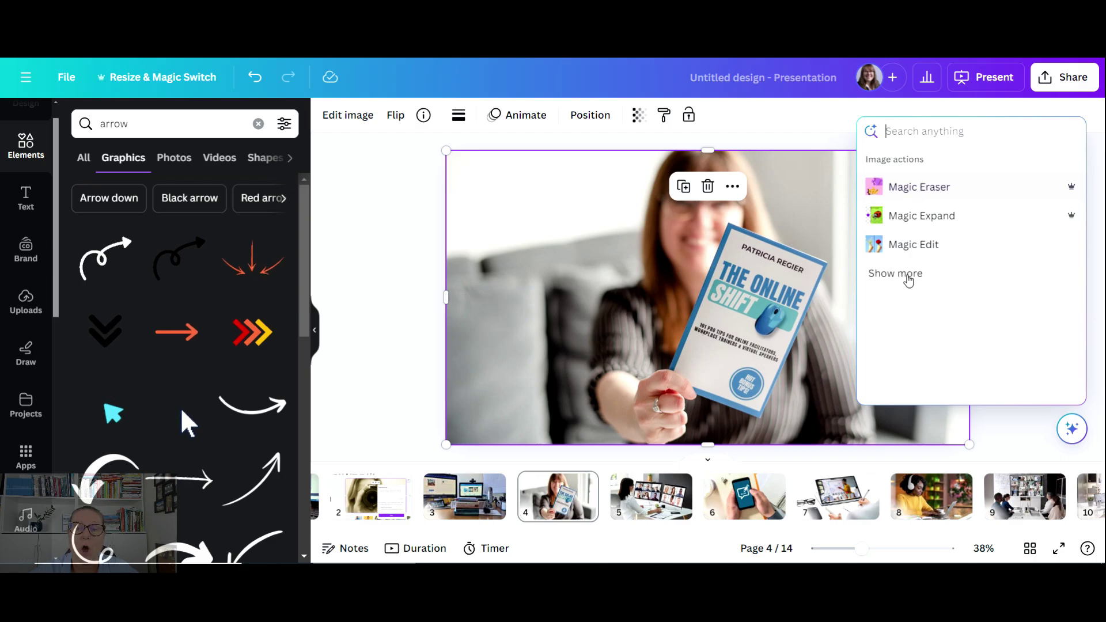
pyautogui.click(898, 274)
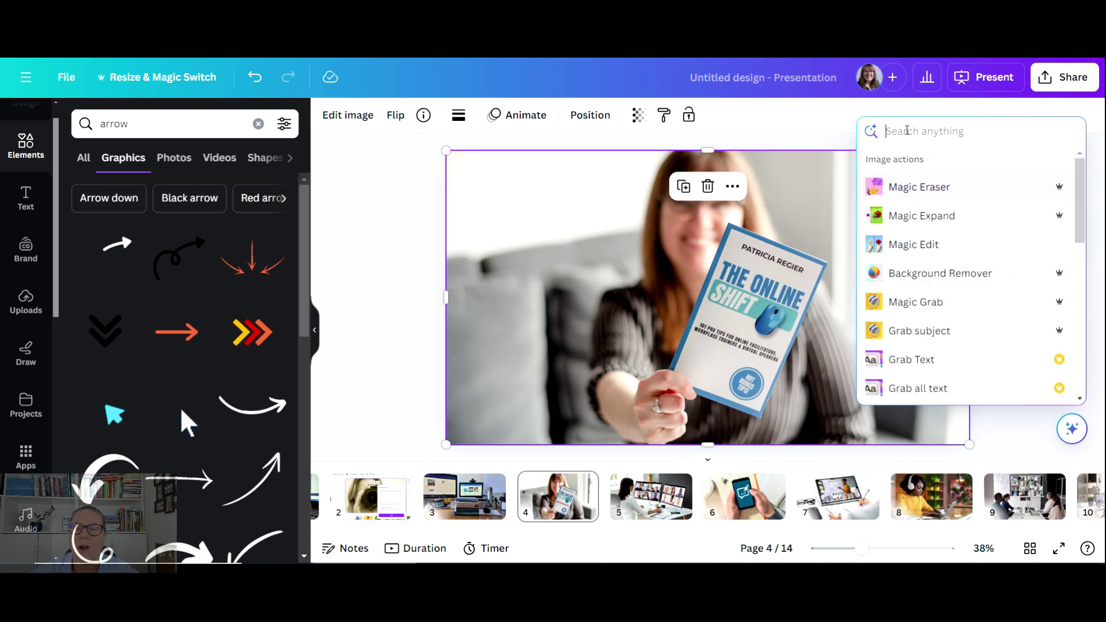
pyautogui.click(907, 131)
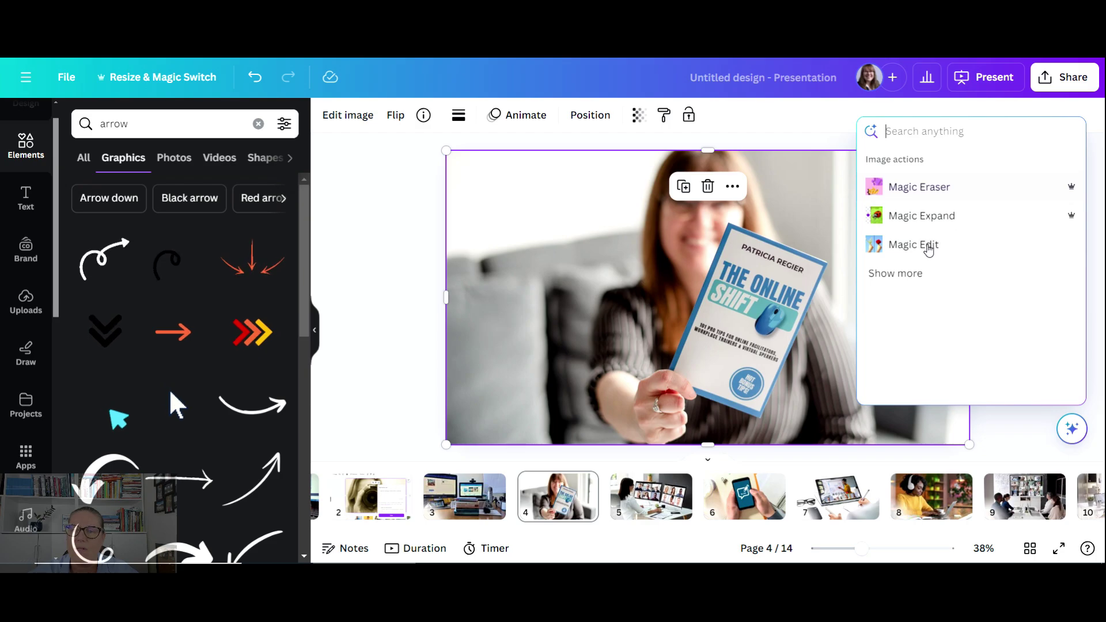
# - Start Magic Edit on the photo and brush over the sofa's left cushion and side
pyautogui.click(928, 247)
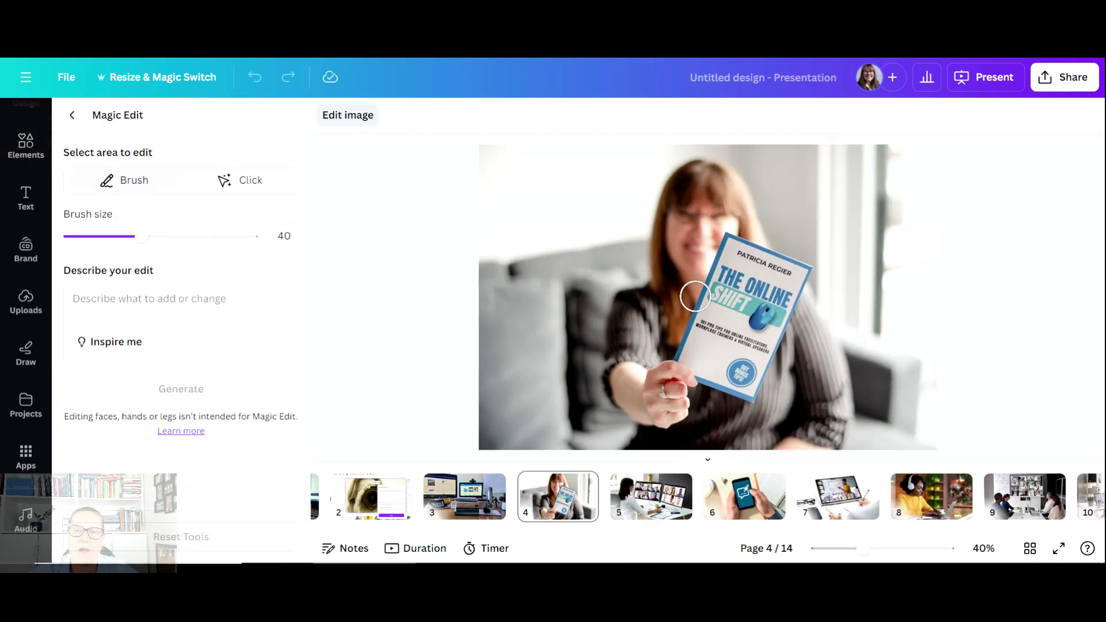
pyautogui.click(515, 320)
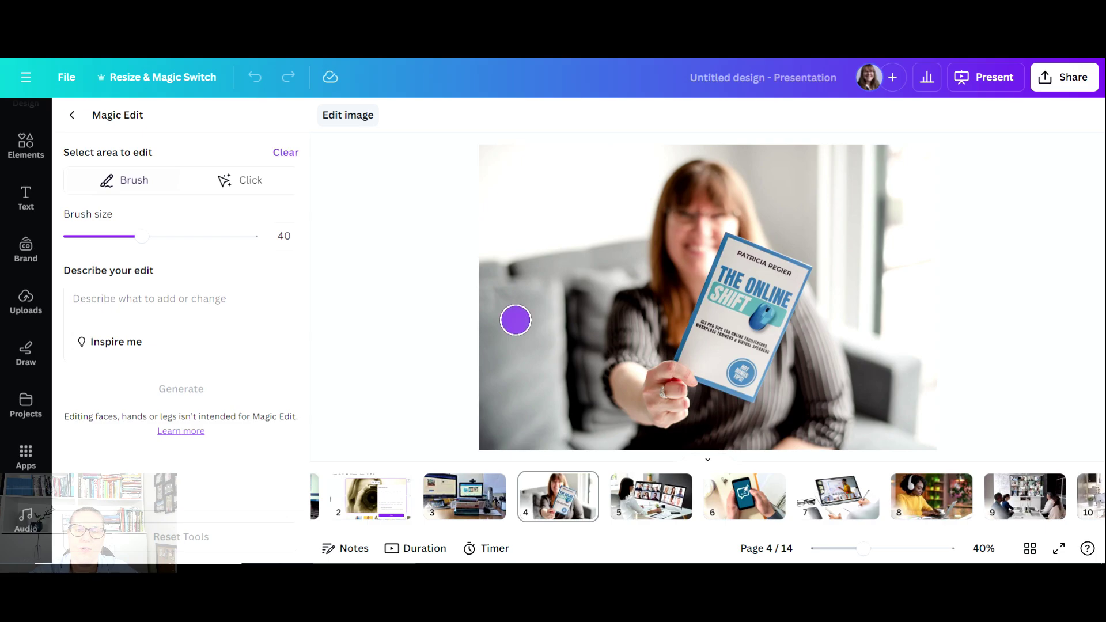
pyautogui.moveTo(516, 318)
pyautogui.mouseDown()
pyautogui.moveTo(501, 288)
pyautogui.moveTo(489, 289)
pyautogui.moveTo(534, 286)
pyautogui.moveTo(563, 340)
pyautogui.moveTo(567, 445)
pyautogui.moveTo(551, 420)
pyautogui.moveTo(543, 323)
pyautogui.mouseUp()
pyautogui.moveTo(518, 287)
pyautogui.mouseDown()
pyautogui.moveTo(538, 469)
pyautogui.moveTo(518, 468)
pyautogui.moveTo(513, 454)
pyautogui.moveTo(512, 392)
pyautogui.moveTo(488, 308)
pyautogui.moveTo(465, 298)
pyautogui.moveTo(492, 450)
pyautogui.mouseUp()
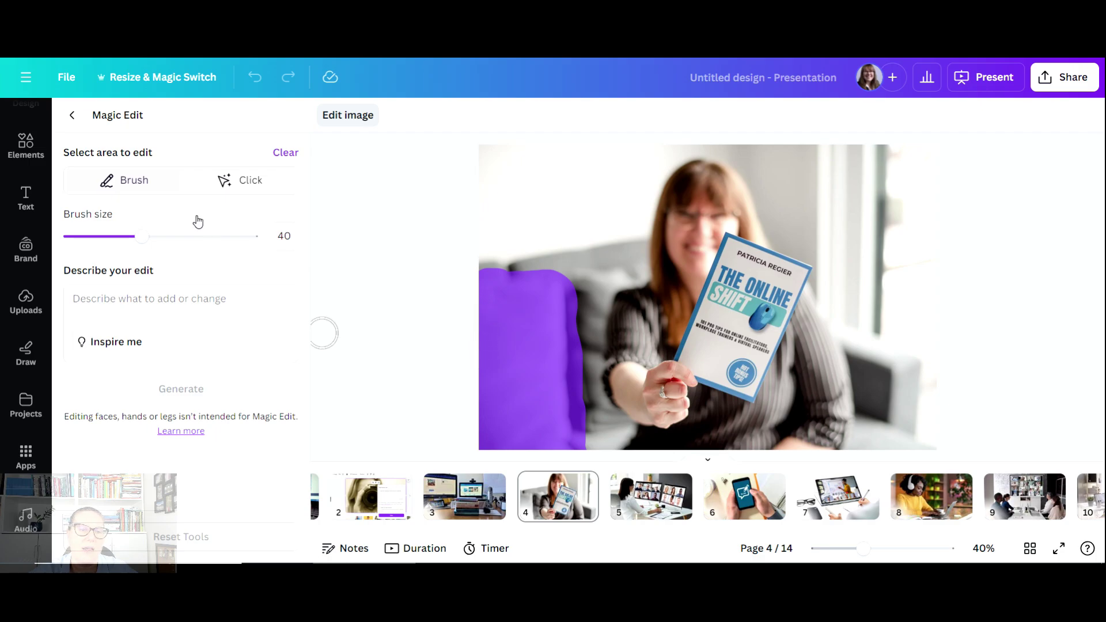
# - Generate with the prompt 'Look like marble' and apply the first marble variant to the sofa
pyautogui.click(126, 300)
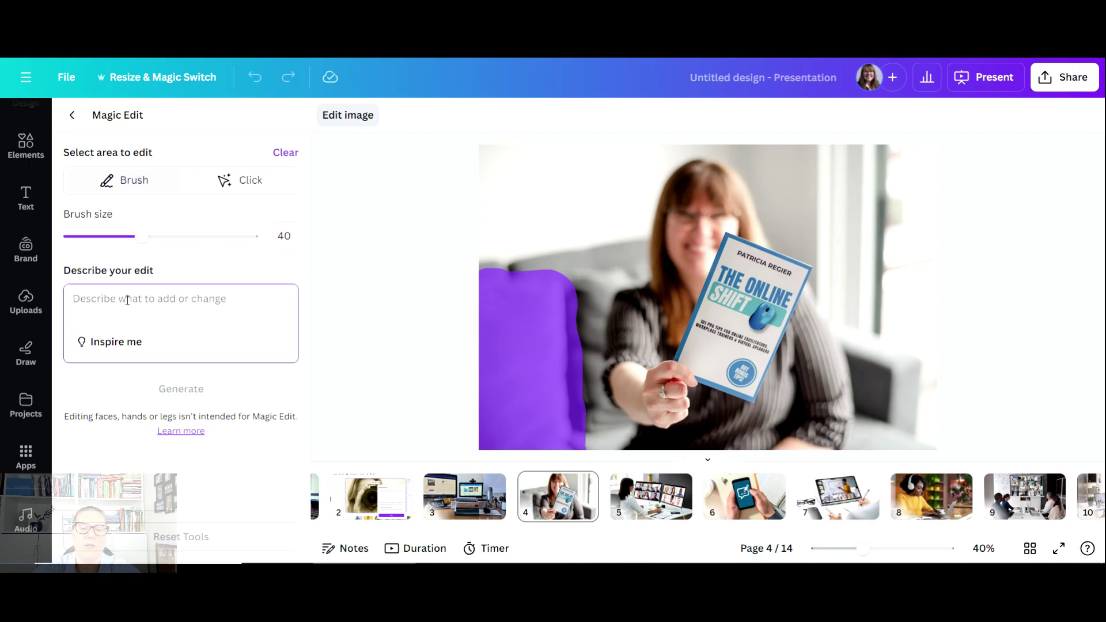
pyautogui.write('colour blue')
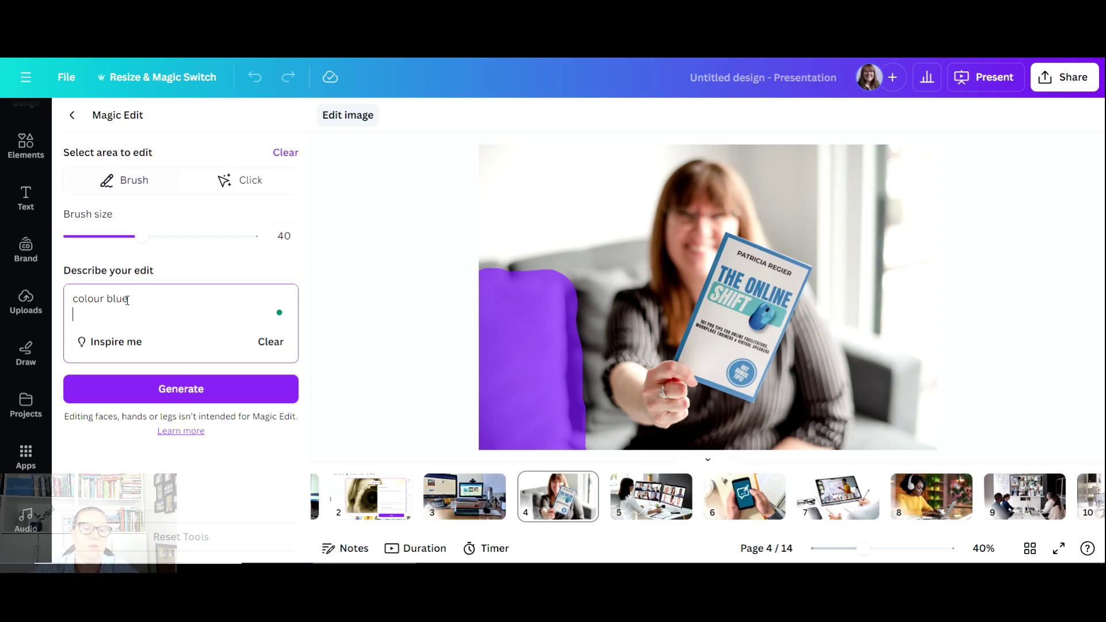
pyautogui.click(122, 343)
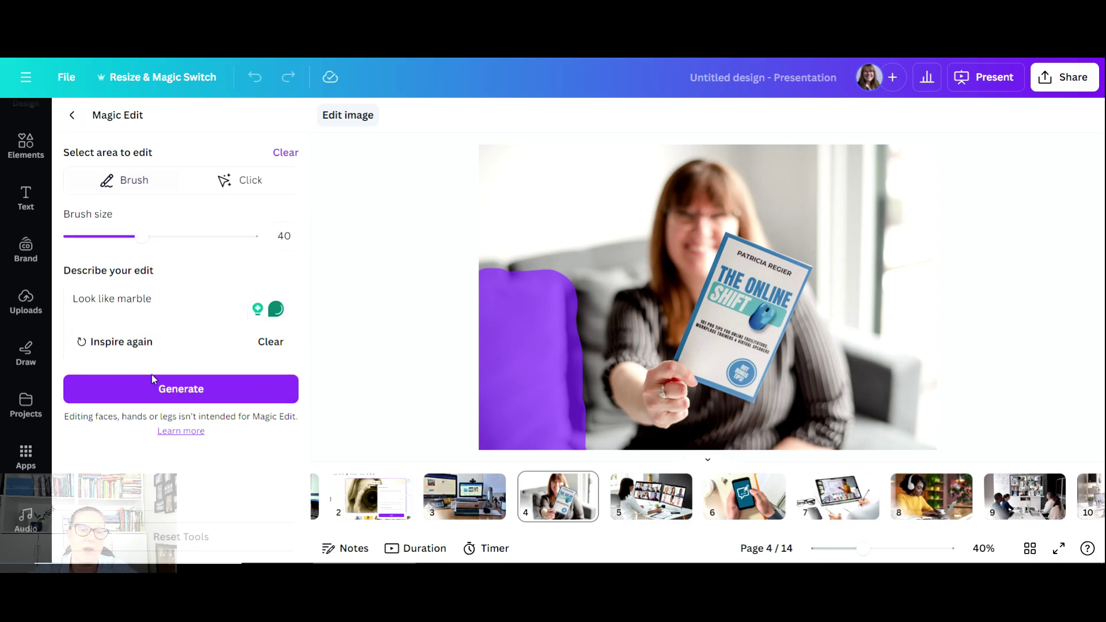
pyautogui.click(162, 396)
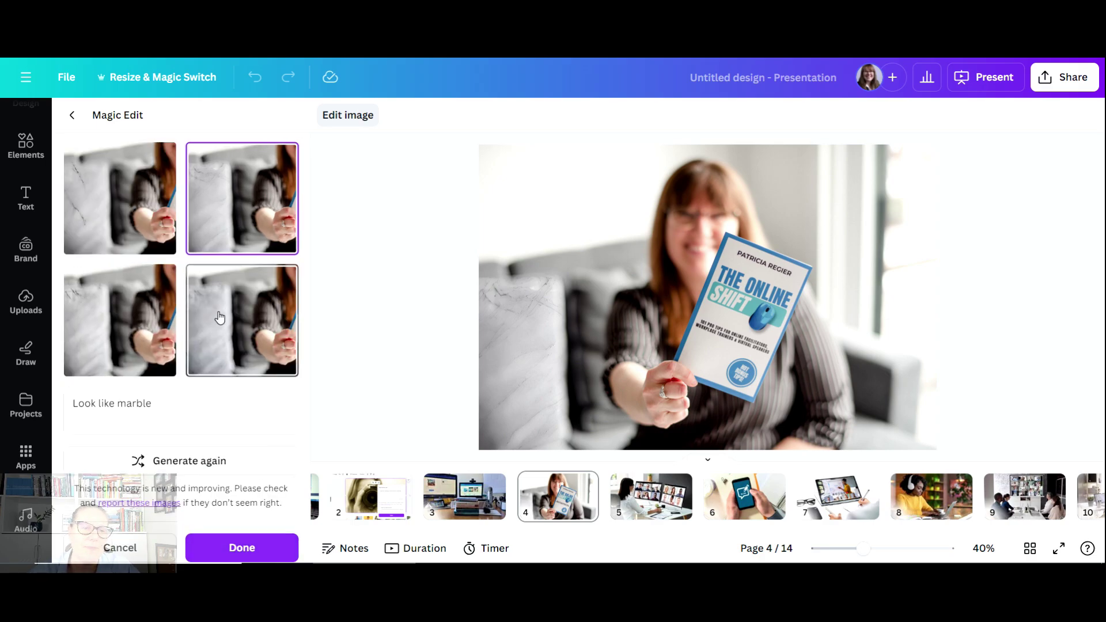
pyautogui.click(110, 204)
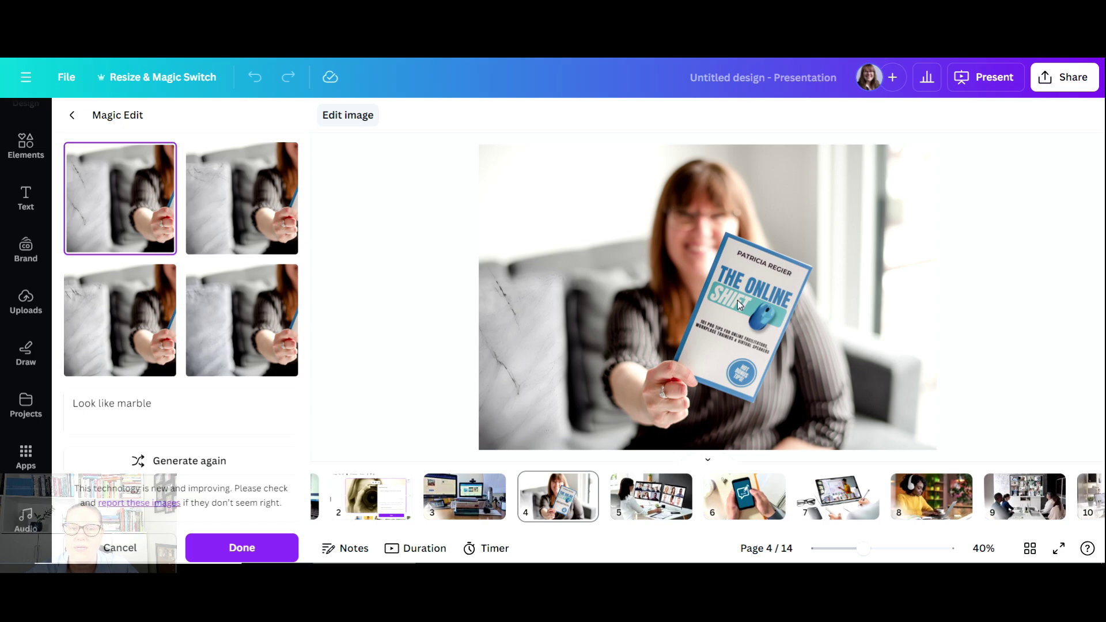
pyautogui.click(253, 546)
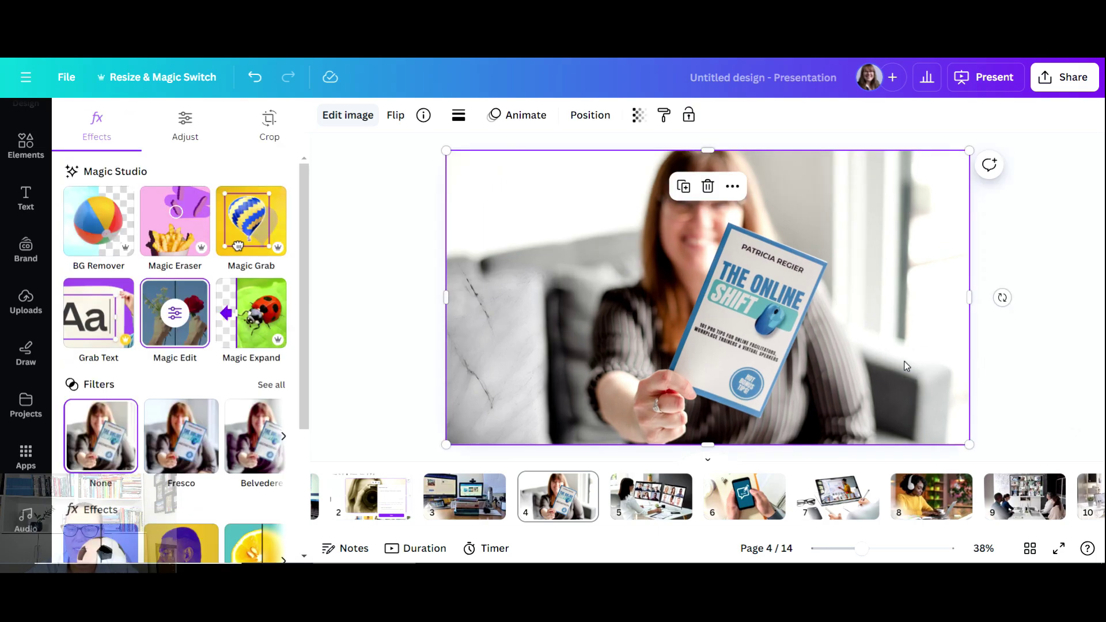
pyautogui.moveTo(1069, 429)
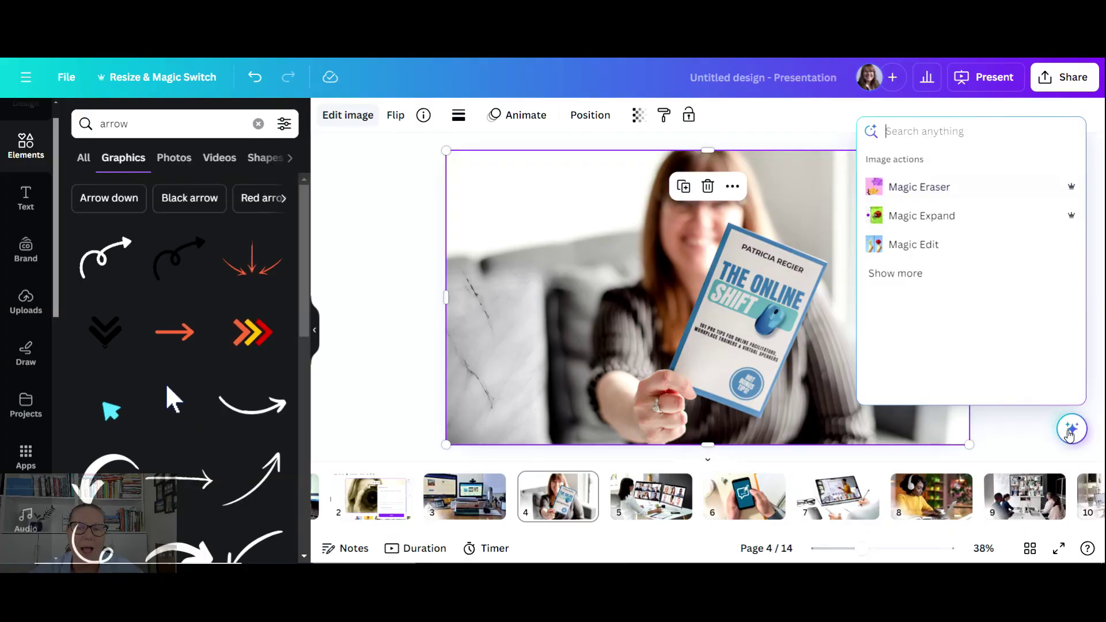
pyautogui.click(922, 275)
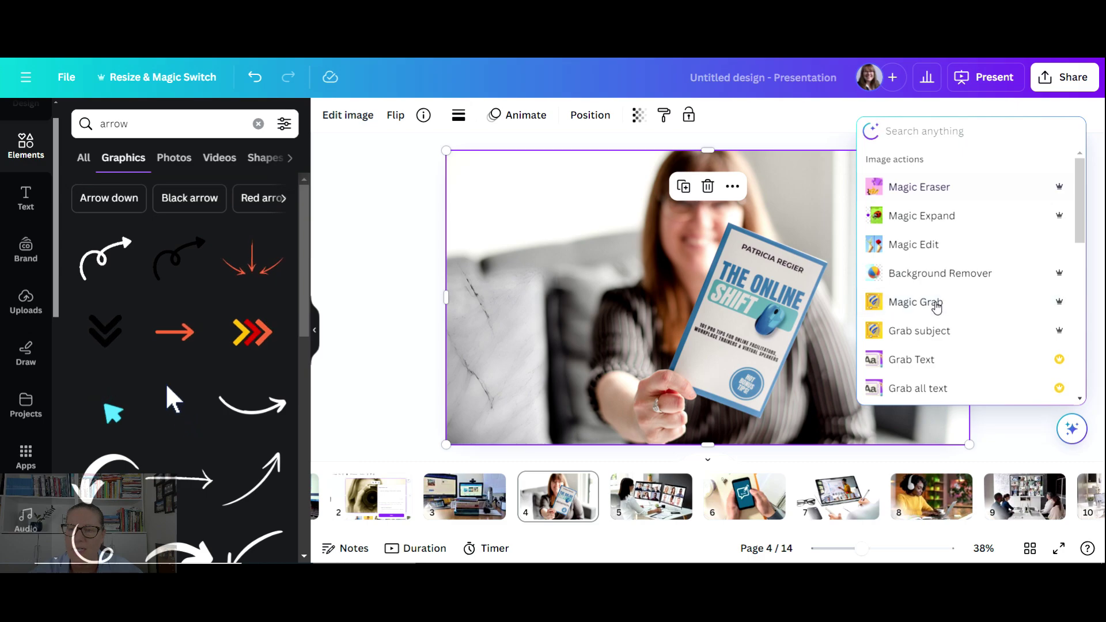
pyautogui.press('Escape')
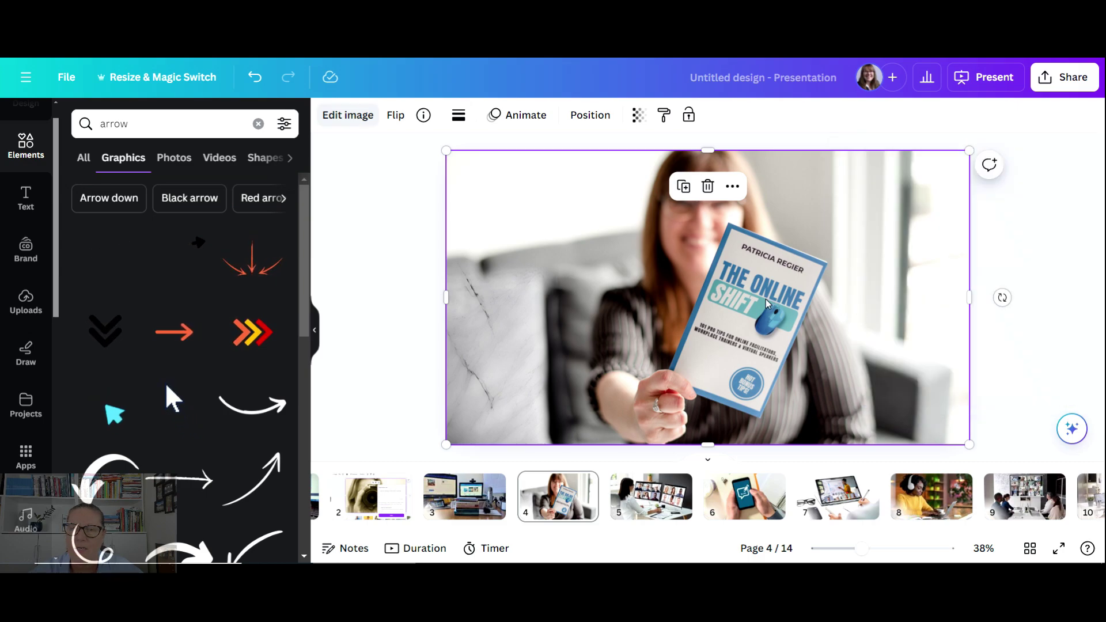
pyautogui.click(1071, 429)
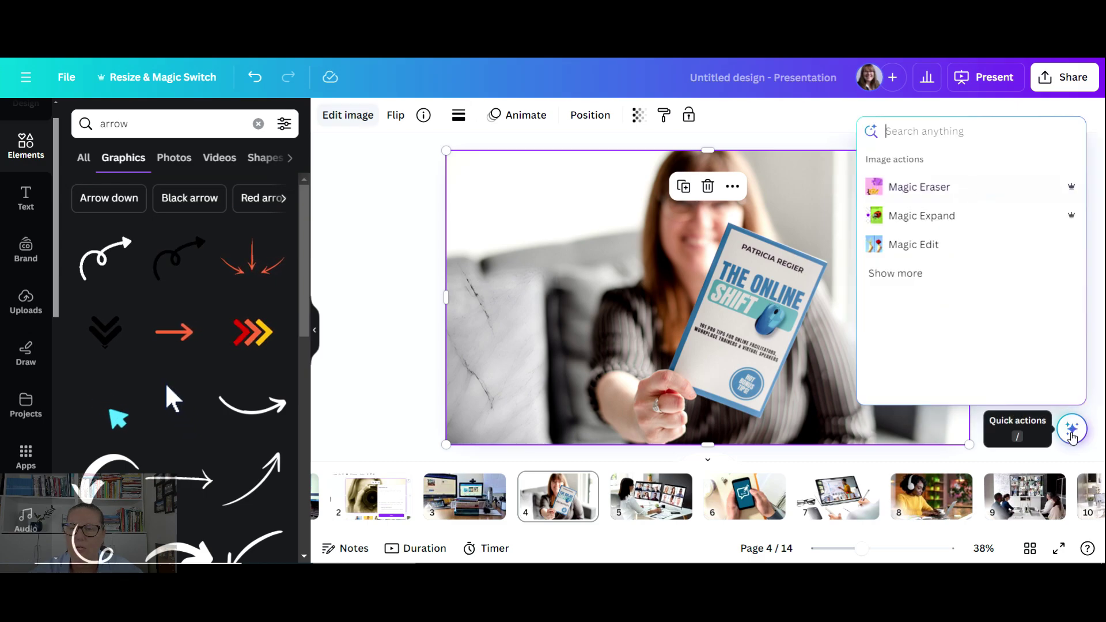
pyautogui.click(897, 276)
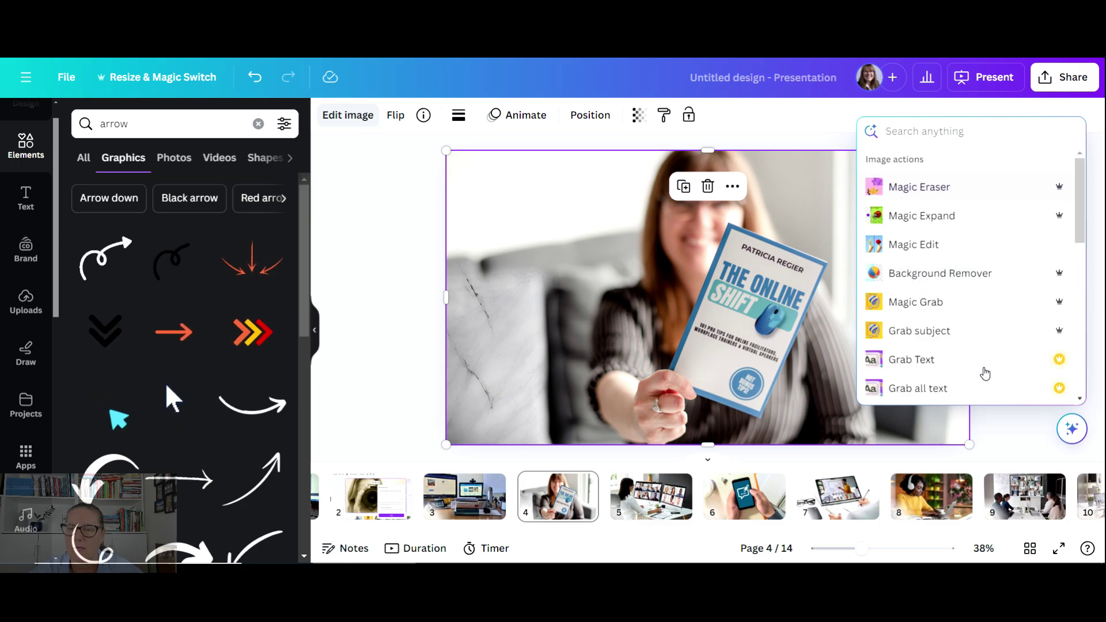
pyautogui.click(928, 361)
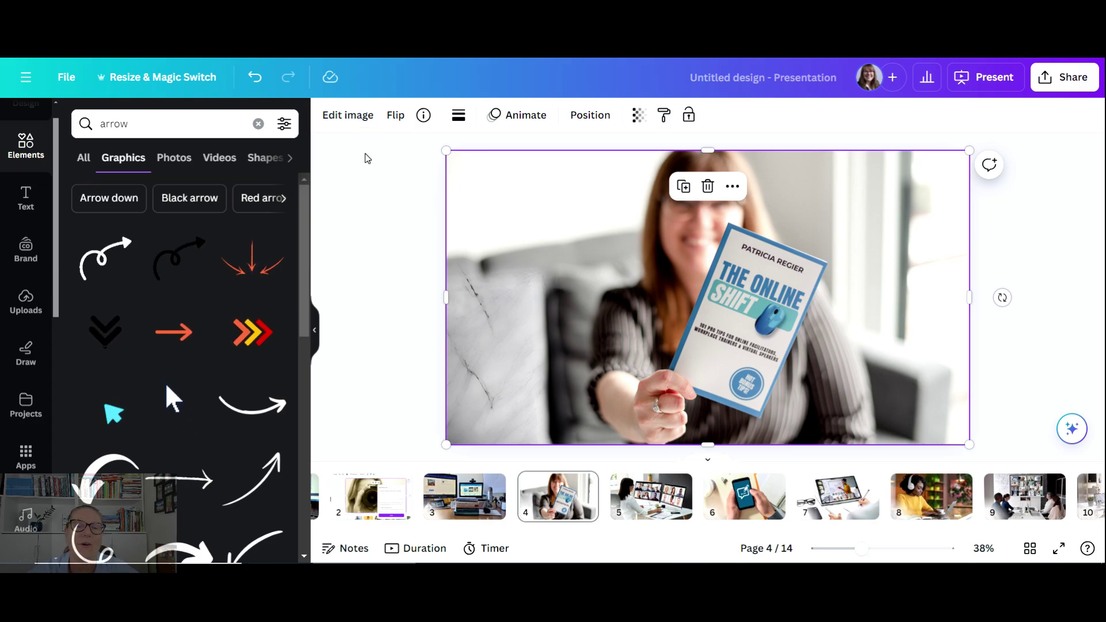
# - Use Magic Grab on the page 4 photo to lift the book out as its own element
pyautogui.click(342, 118)
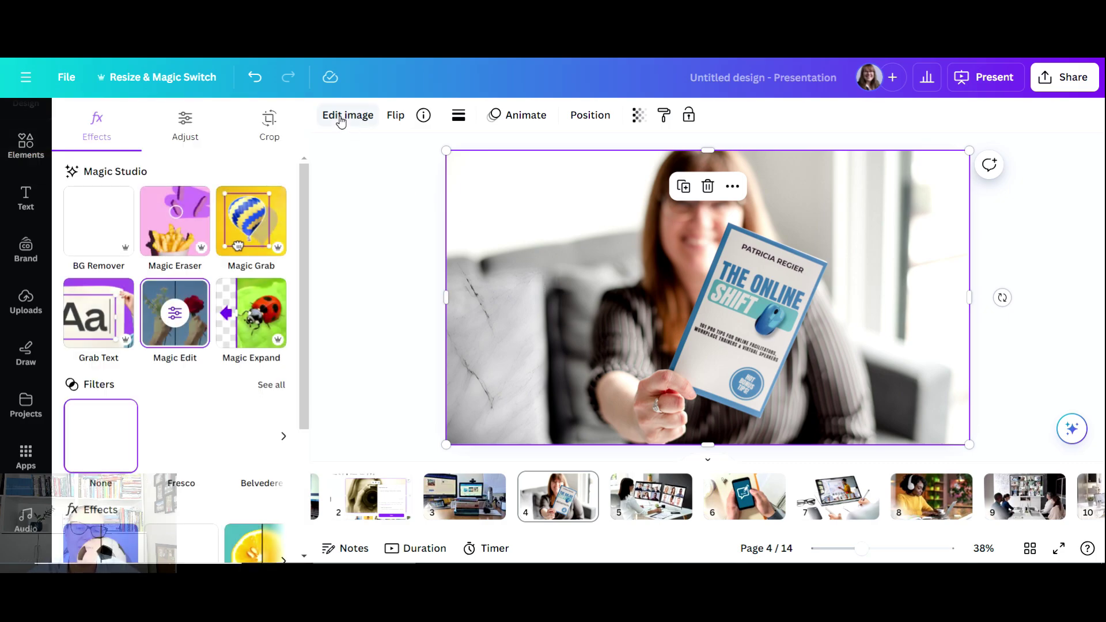
pyautogui.click(252, 222)
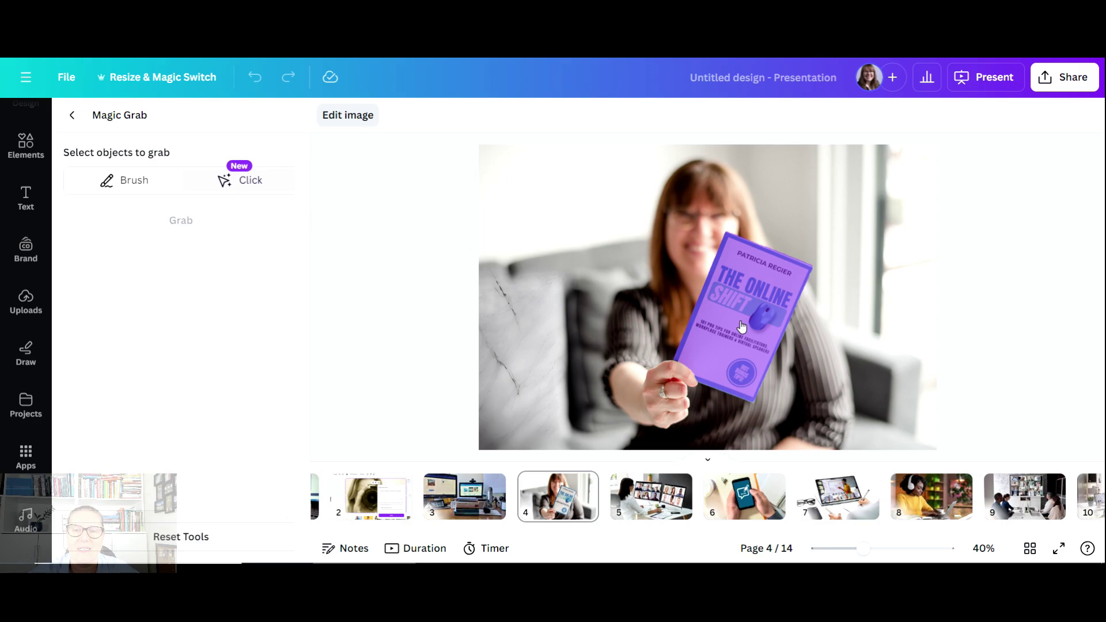
pyautogui.click(741, 326)
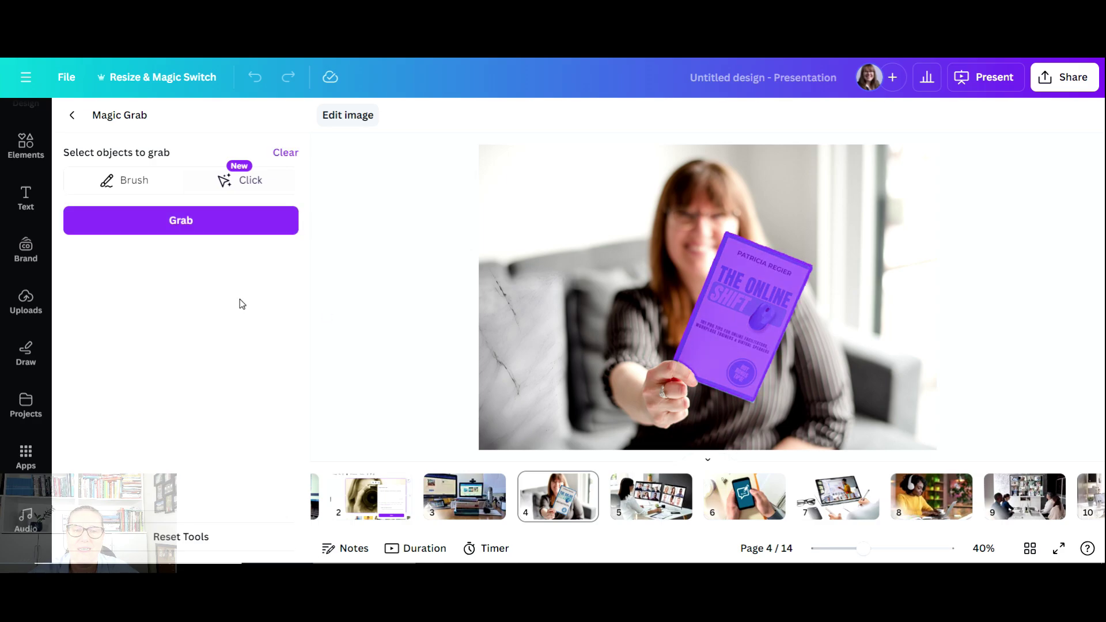
pyautogui.click(180, 229)
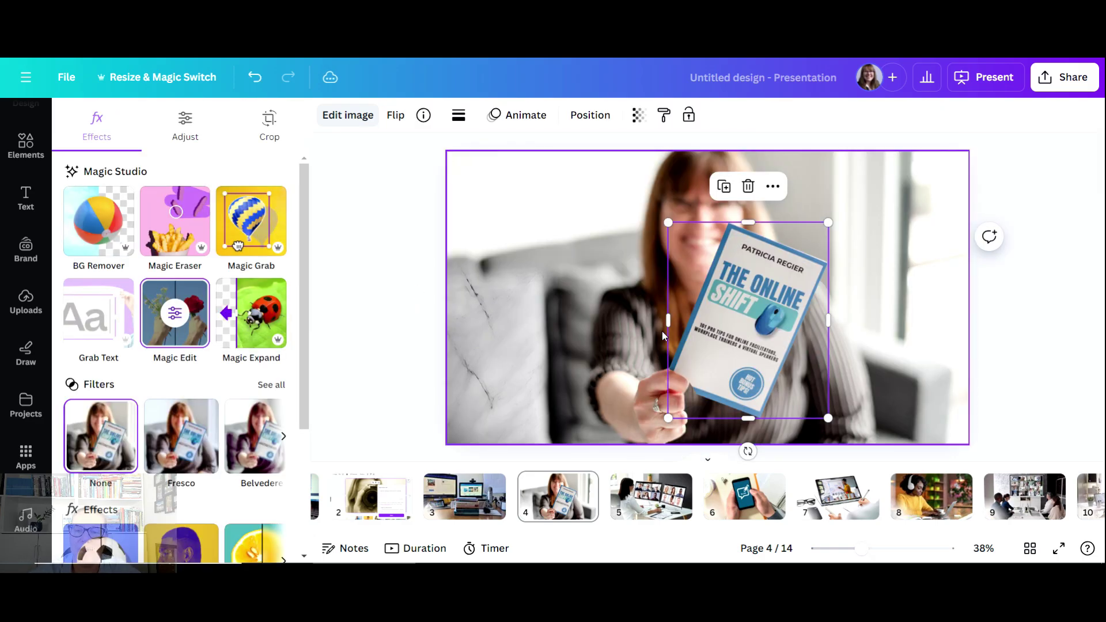
pyautogui.moveTo(683, 337)
pyautogui.mouseDown()
pyautogui.moveTo(892, 332)
pyautogui.moveTo(682, 330)
pyautogui.moveTo(826, 331)
pyautogui.moveTo(680, 340)
pyautogui.mouseUp()
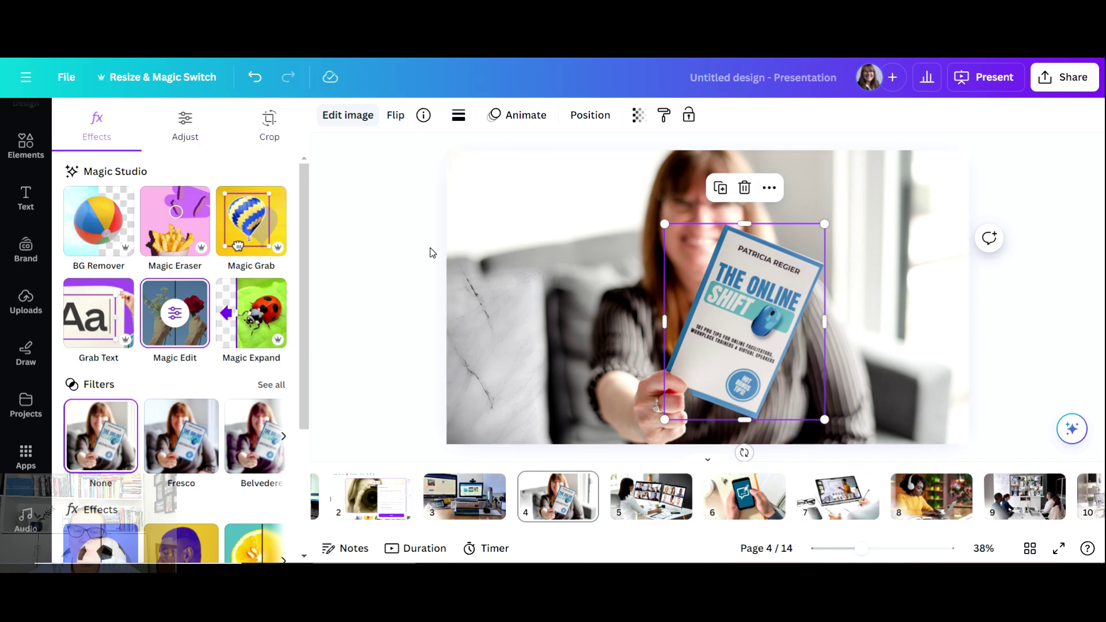
pyautogui.click(509, 271)
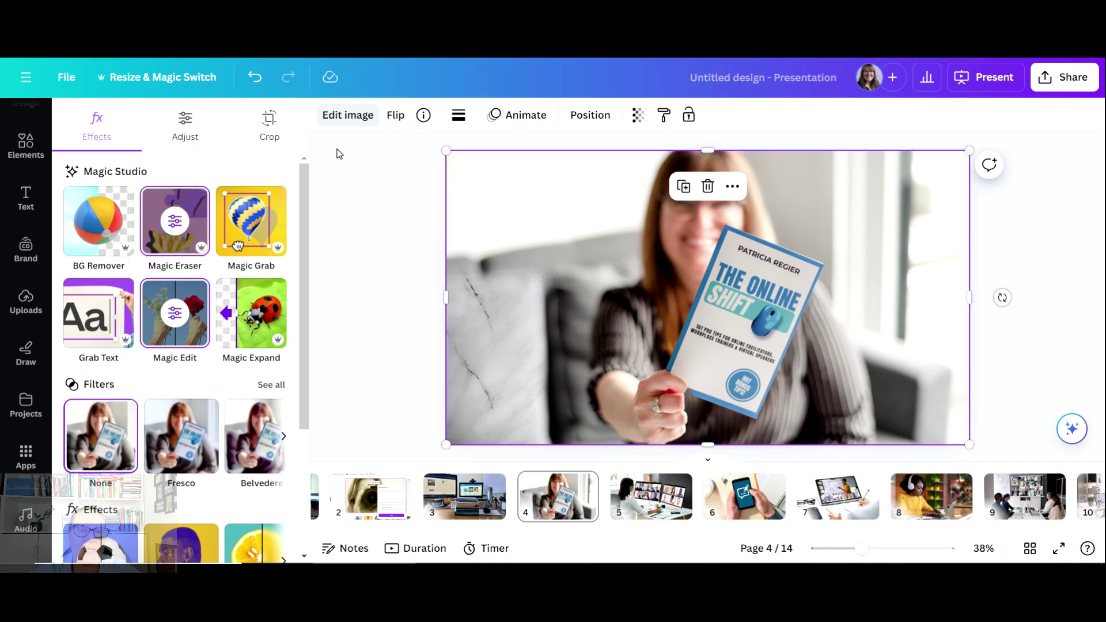
pyautogui.click(255, 78)
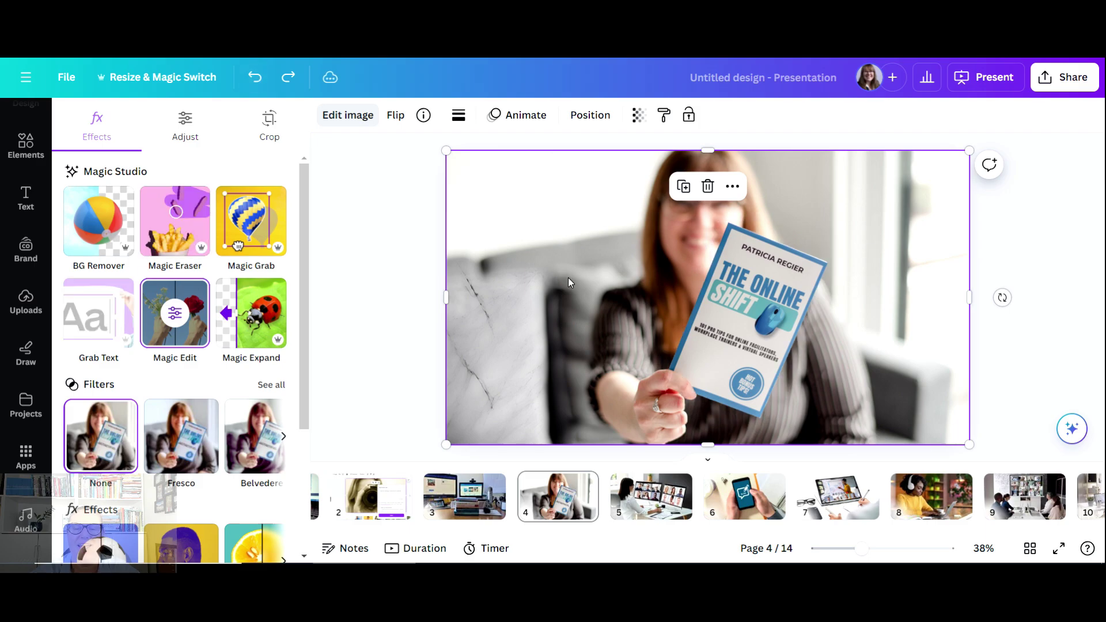
# - Expand the photo's full quick actions list and scroll through it and back to the top
pyautogui.click(1071, 431)
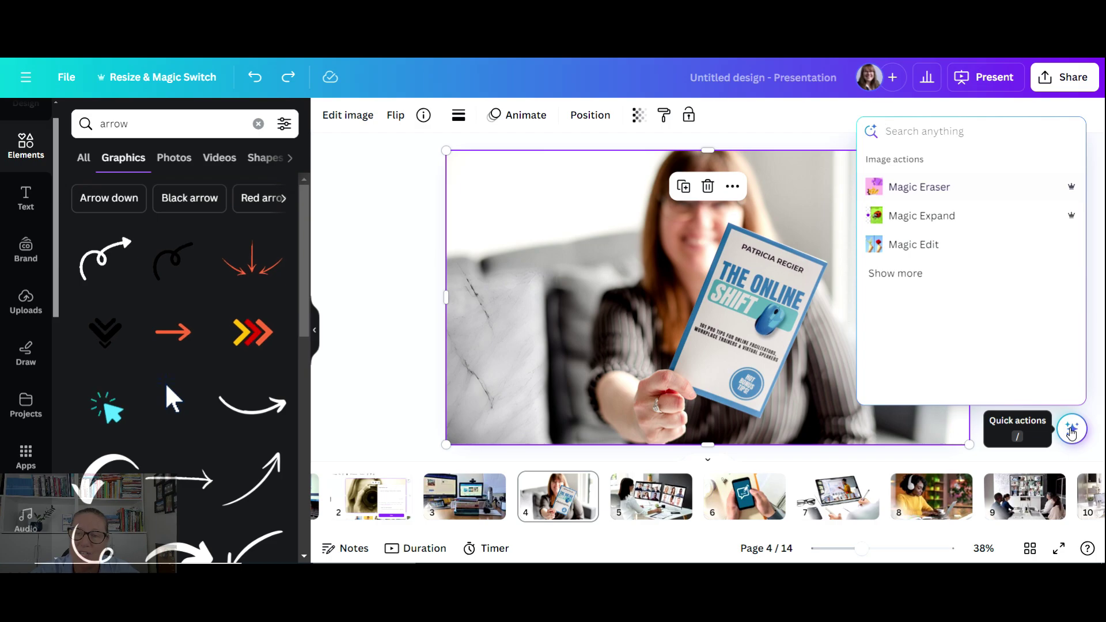
pyautogui.click(919, 274)
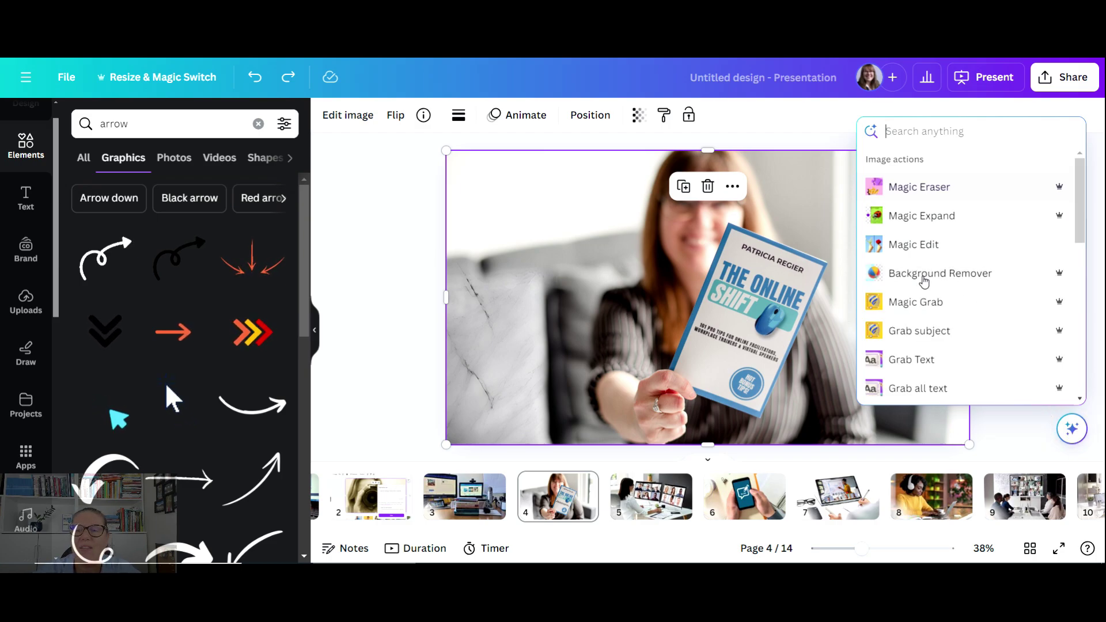
pyautogui.moveTo(1079, 237); pyautogui.dragTo(1091, 381)
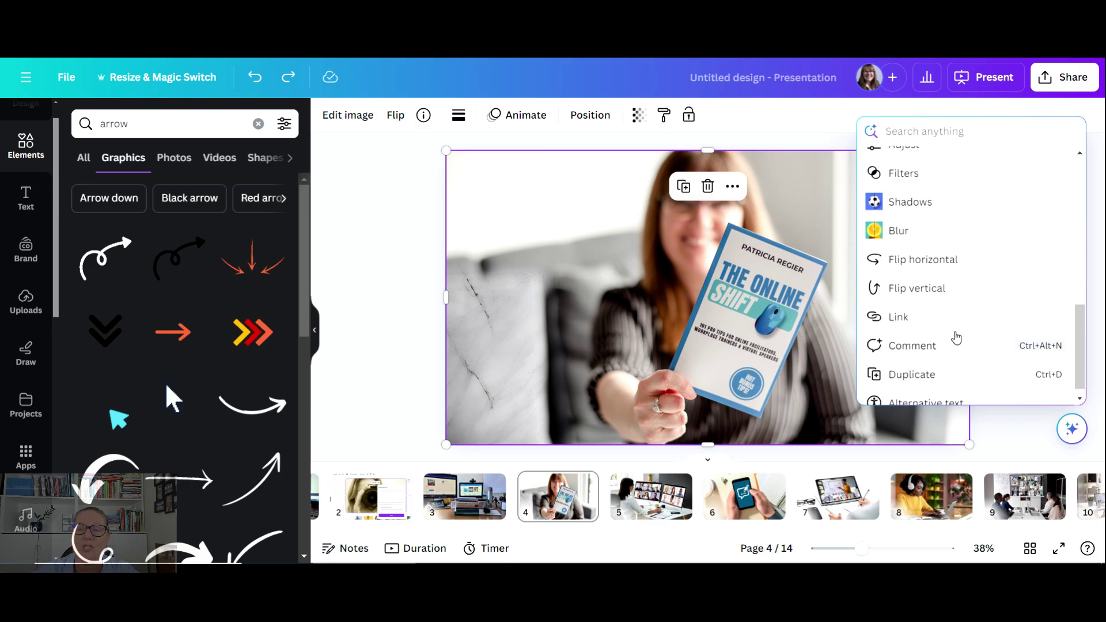
pyautogui.moveTo(1076, 374); pyautogui.dragTo(1056, 180)
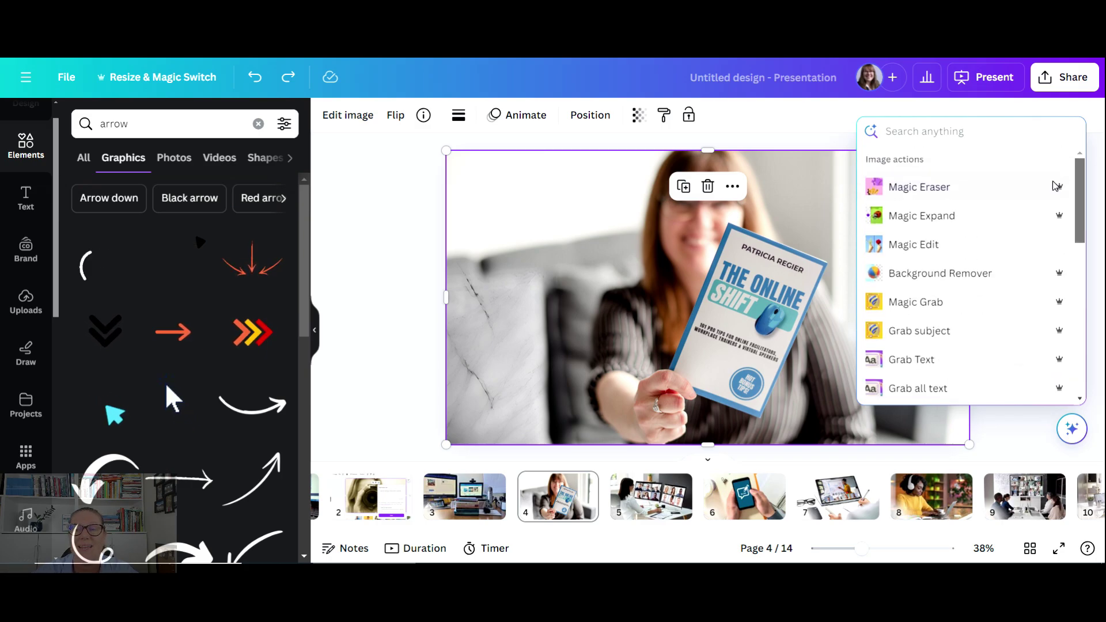